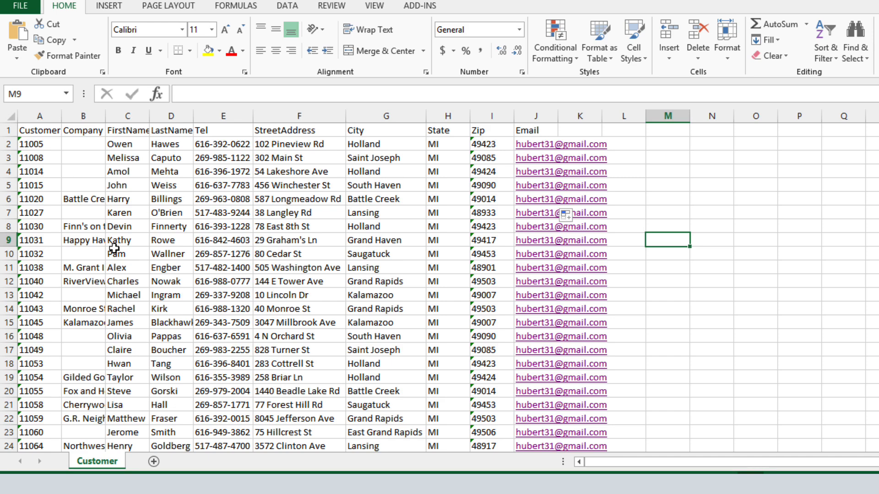
- Examine the column headings of the Customer sheet from CustomerID through Email to see which fields the list holds
click(52, 133)
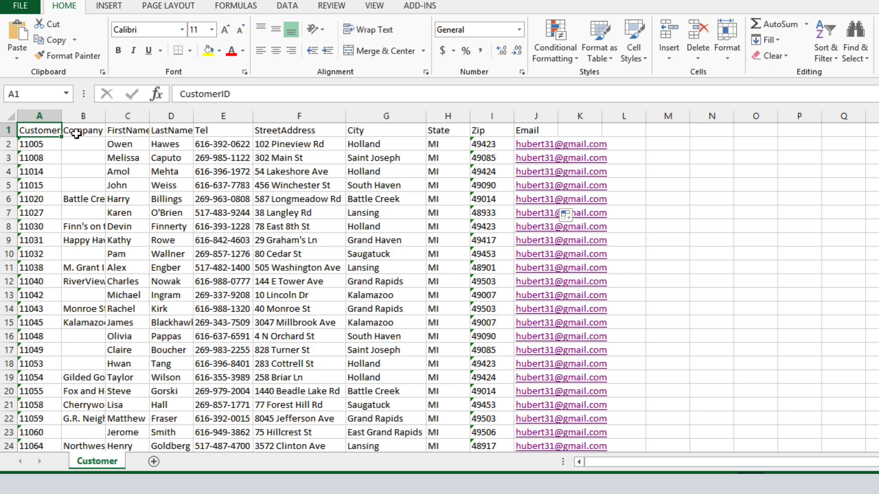
click(76, 130)
click(124, 130)
click(165, 130)
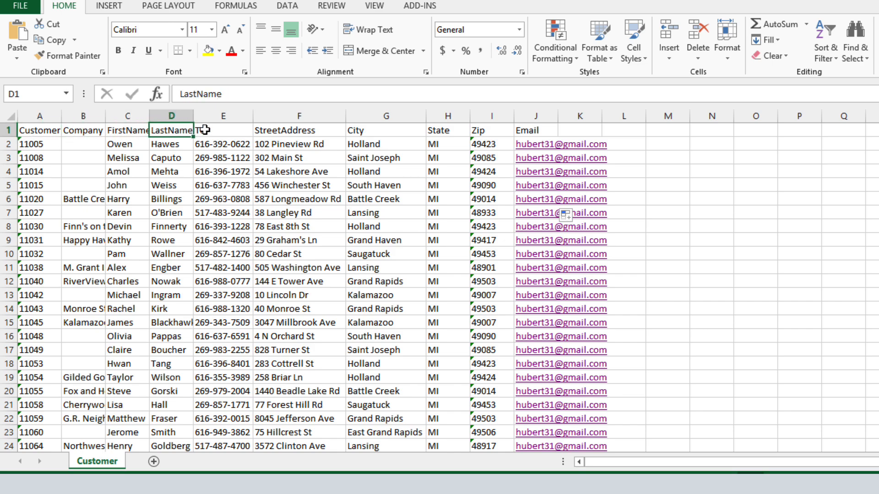
click(231, 131)
click(324, 128)
click(353, 130)
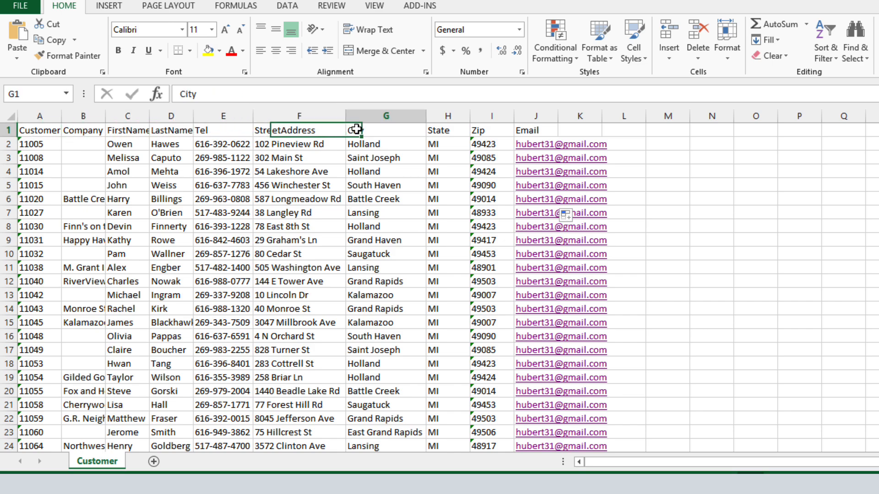
click(442, 129)
click(485, 130)
click(527, 130)
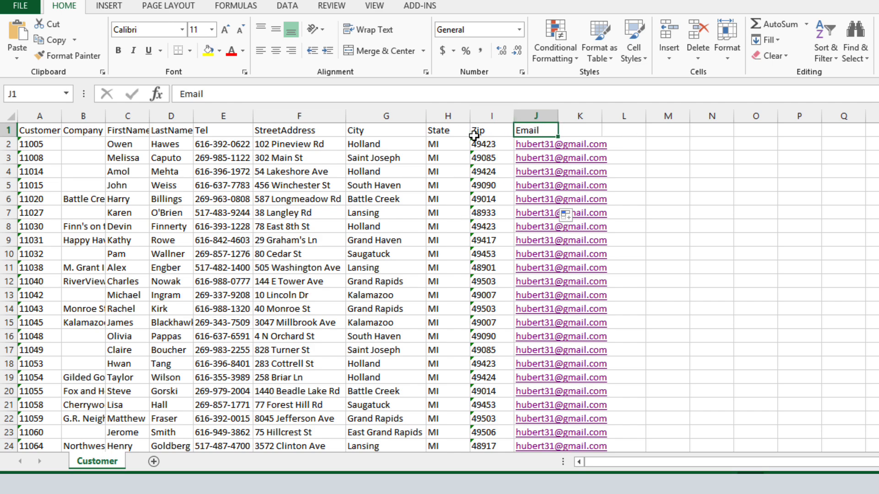
click(711, 212)
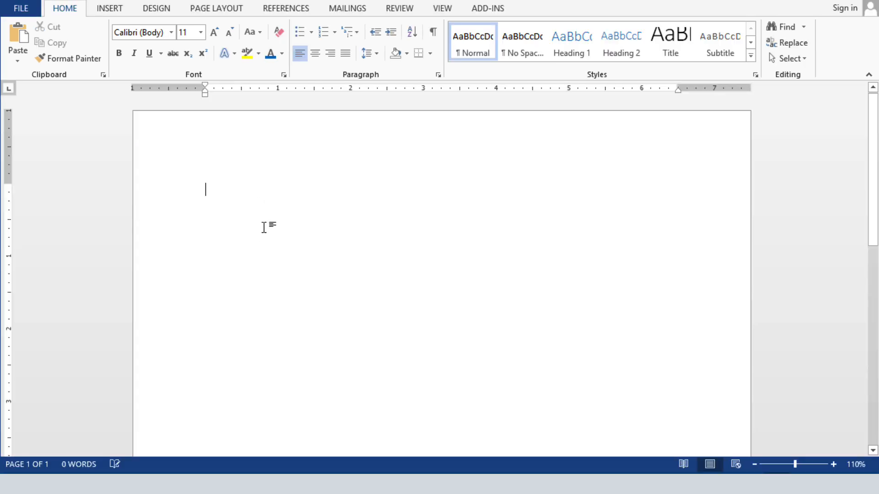
- In Word, start the step-by-step mail merge wizard with Labels as the document type and proceed to the starting document
click(338, 12)
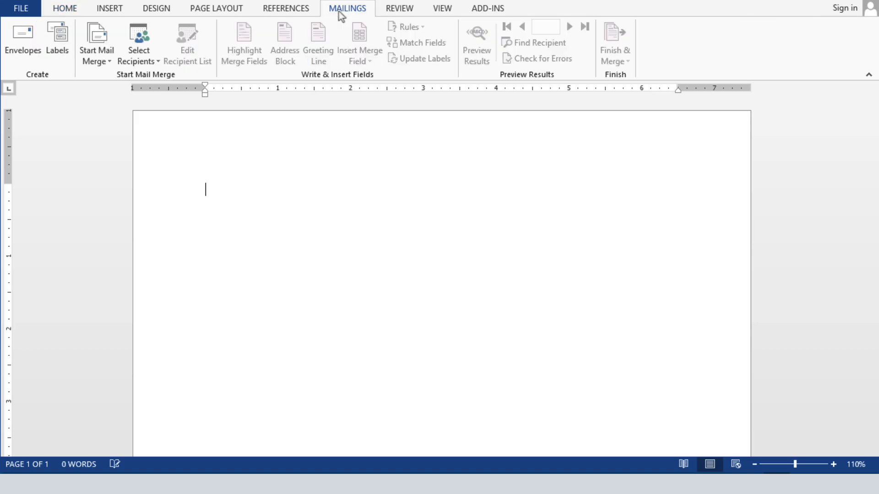
click(104, 65)
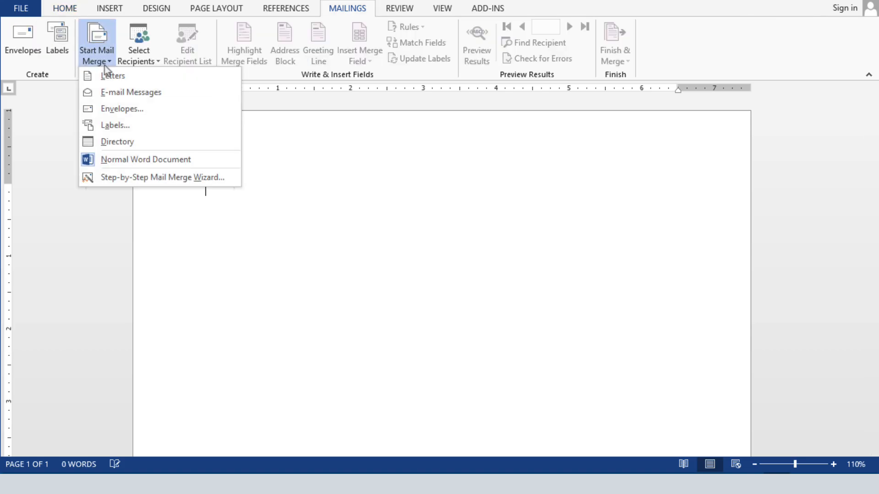
click(147, 183)
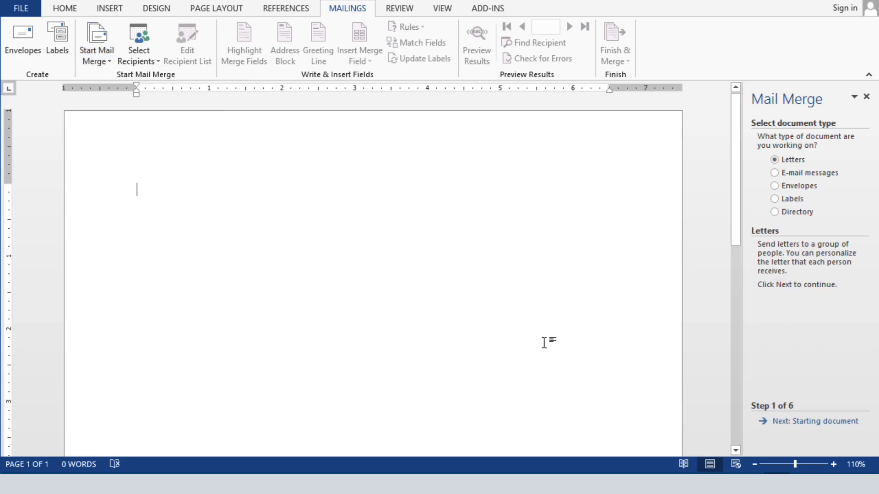
click(774, 198)
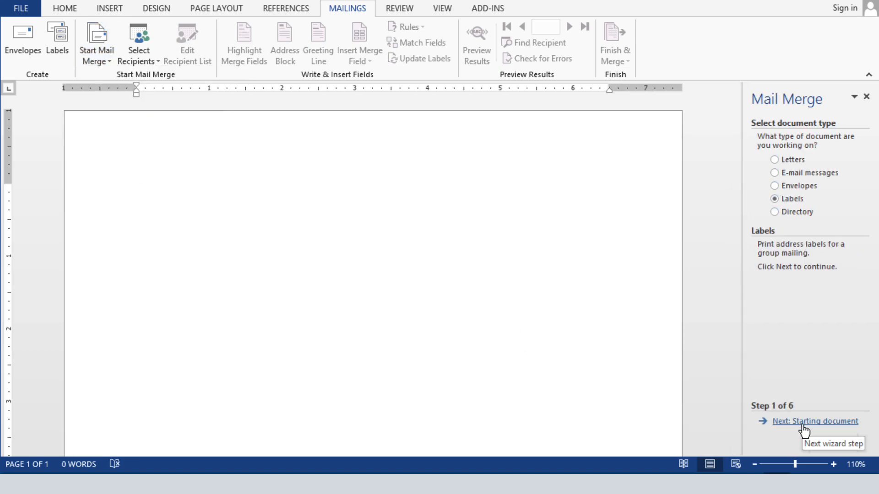
click(804, 422)
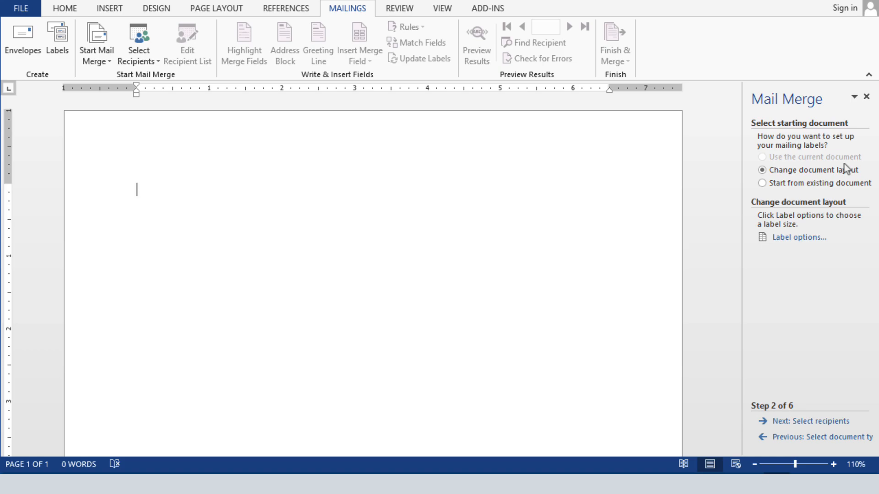
- Set the label layout to vendor Avery US Letter, product 5160 Easy Peel Address Labels
click(780, 239)
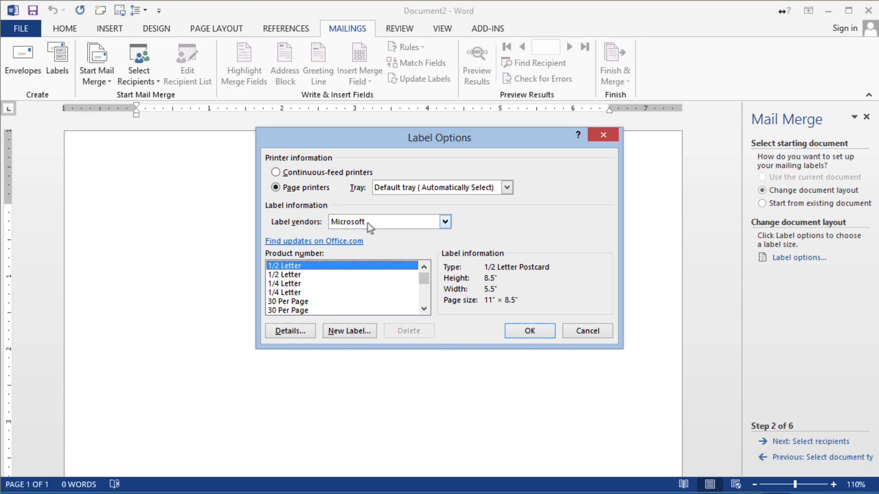
click(367, 223)
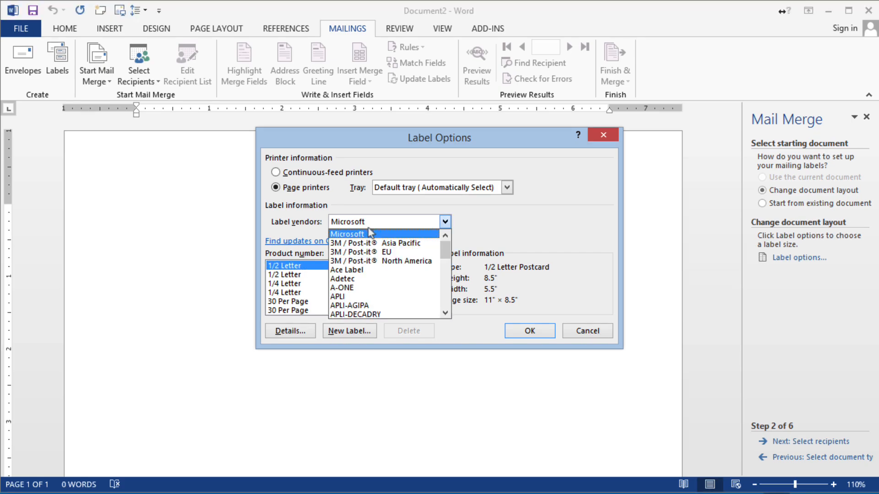
scroll(448, 315, down, 2)
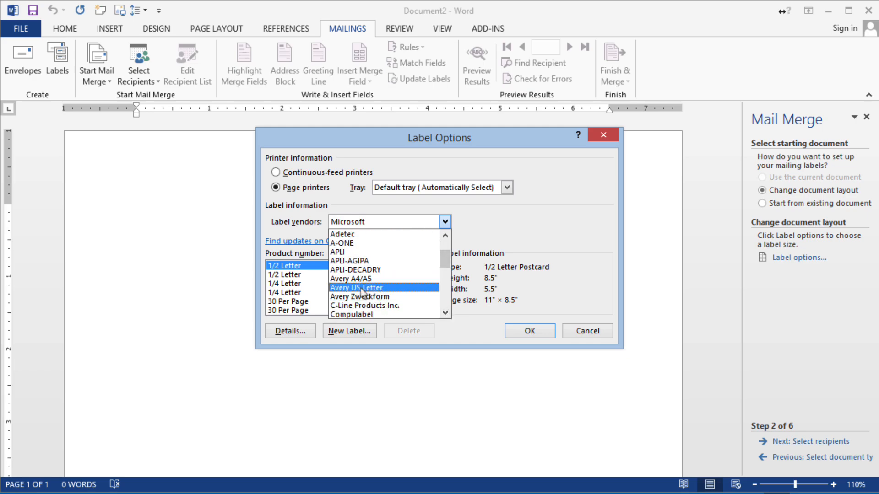
click(361, 287)
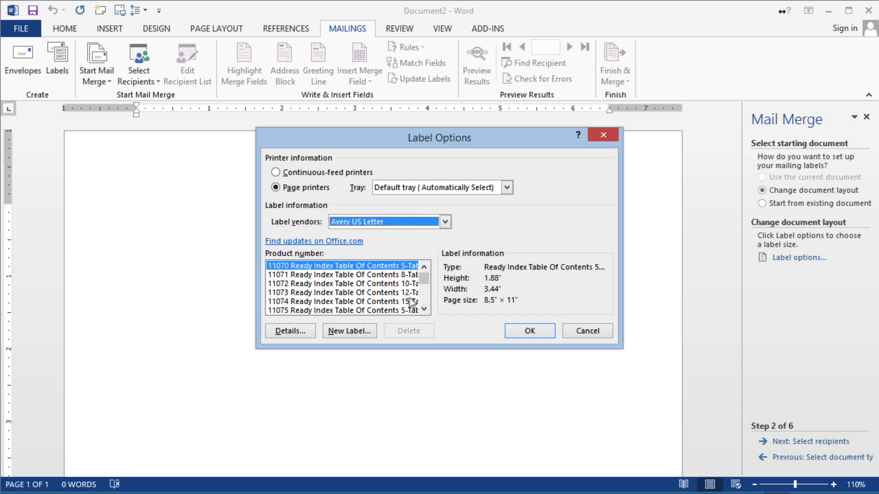
scroll(427, 290, down, 1)
scroll(427, 284, down, 5)
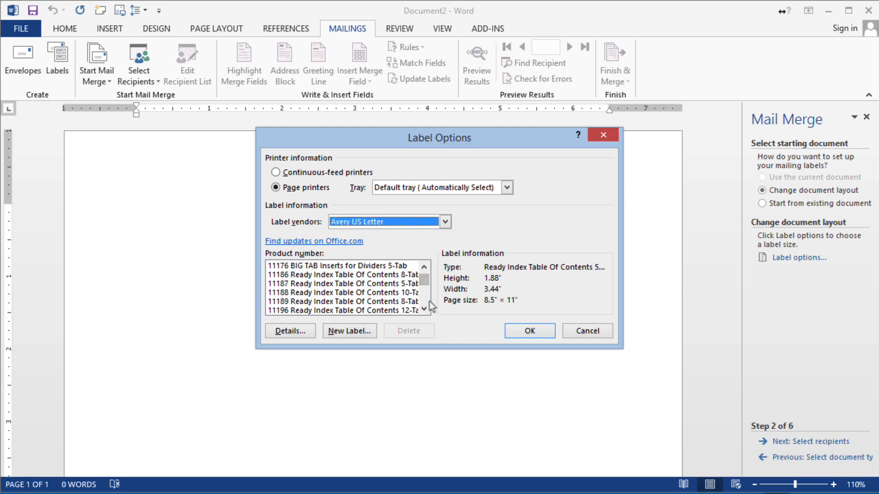
double_click(424, 309)
scroll(425, 312, down, 8)
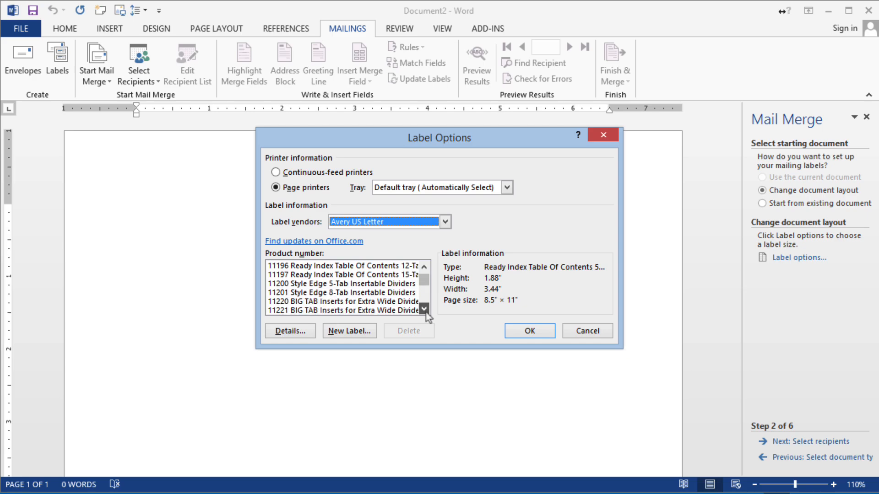
scroll(425, 311, down, 4)
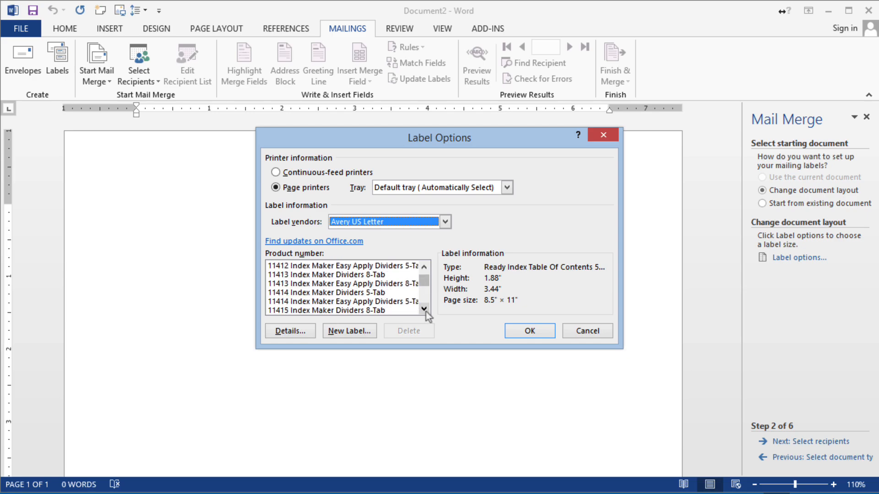
scroll(426, 311, down, 3)
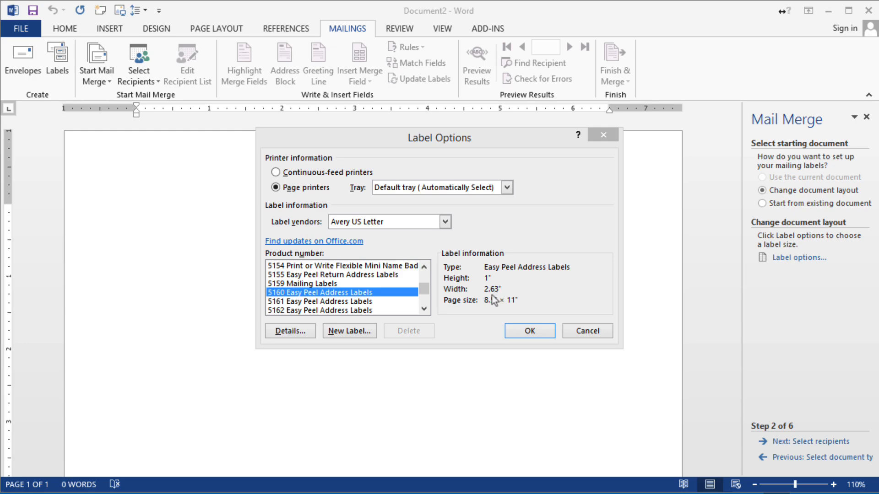
click(530, 336)
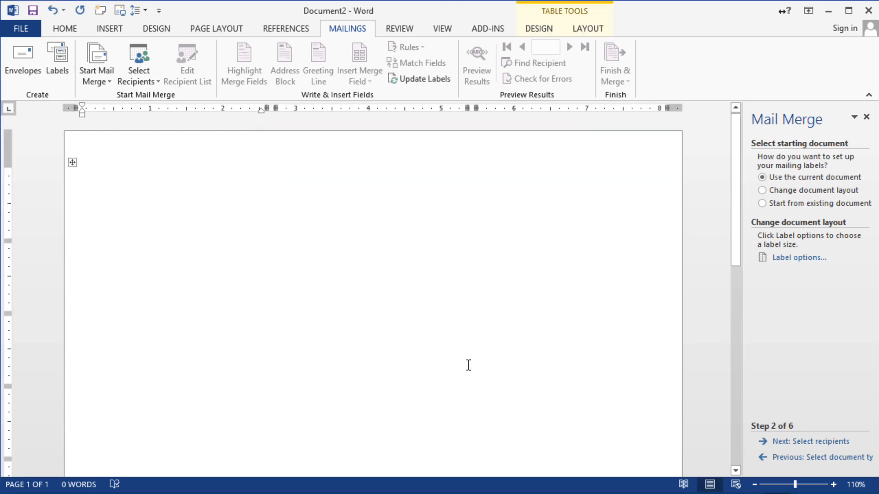
- Use the existing workbook Customer List for MailMerge from the Week 3 folder as recipients, choosing the Customer table and accepting all its records
click(808, 442)
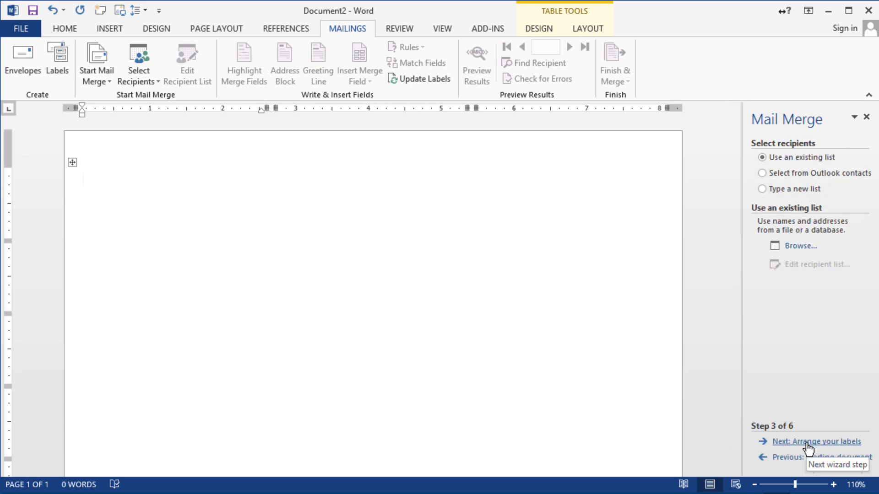
click(776, 190)
click(762, 159)
click(797, 248)
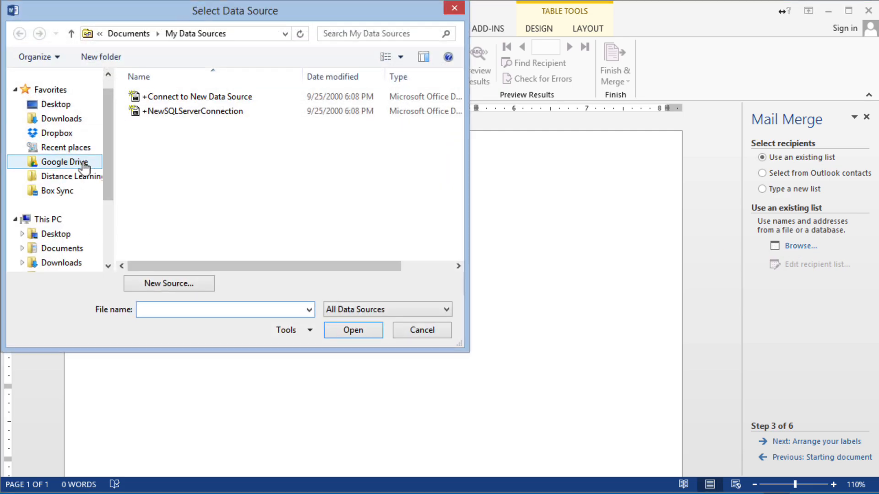
click(92, 163)
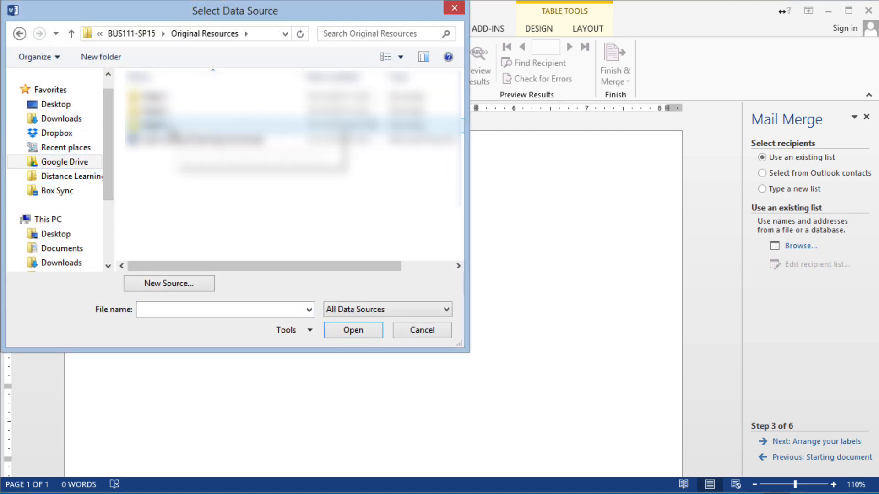
double_click(157, 126)
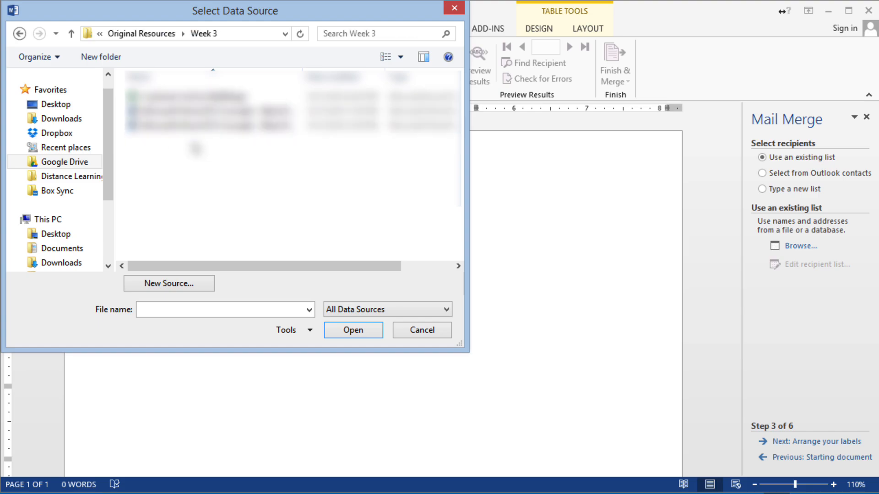
click(160, 97)
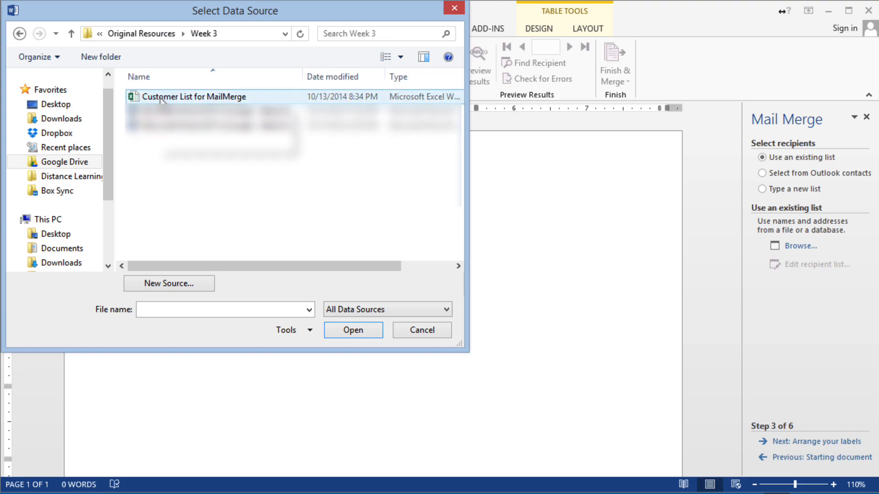
double_click(159, 97)
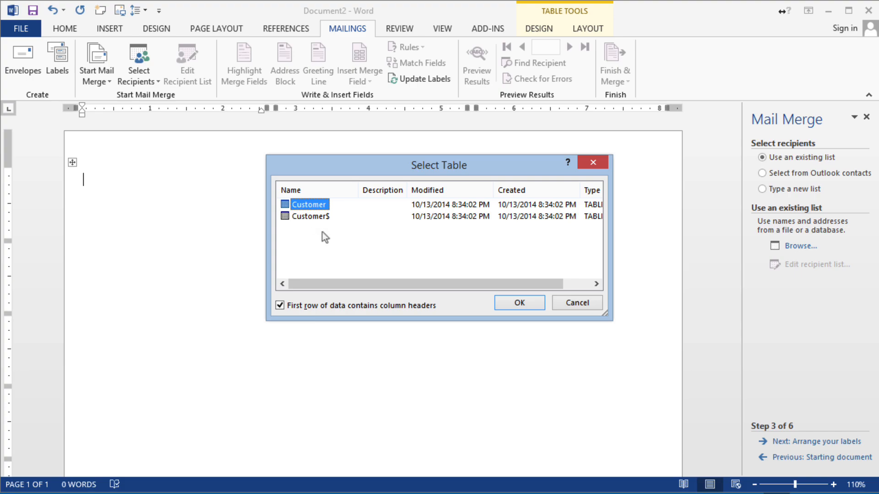
double_click(308, 206)
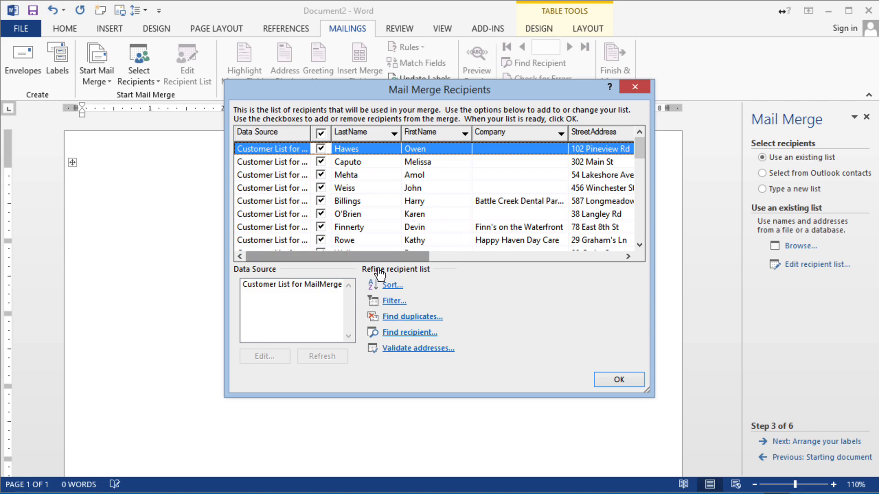
click(614, 384)
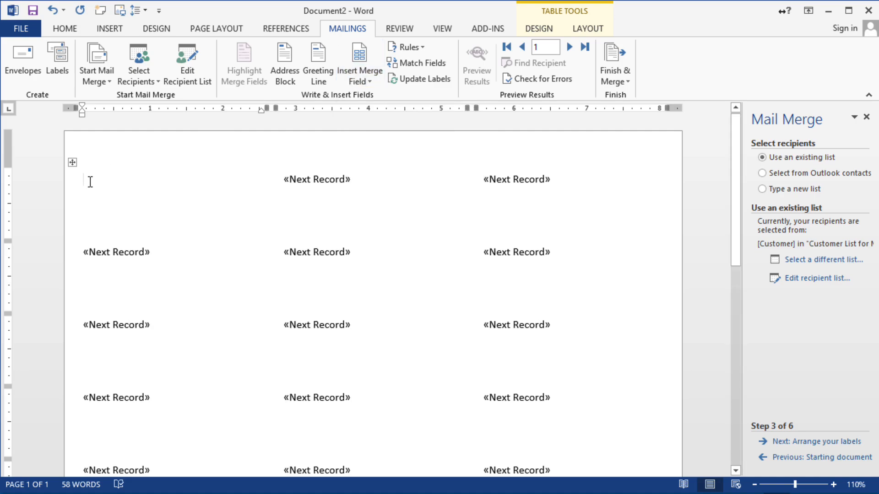
- Insert the FirstName and LastName merge fields, separated by a space, on the first line of the first label
click(370, 81)
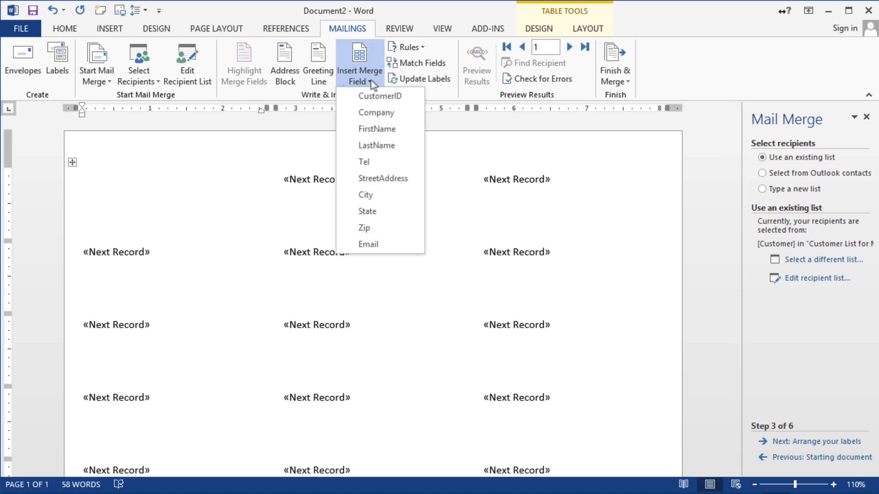
click(378, 129)
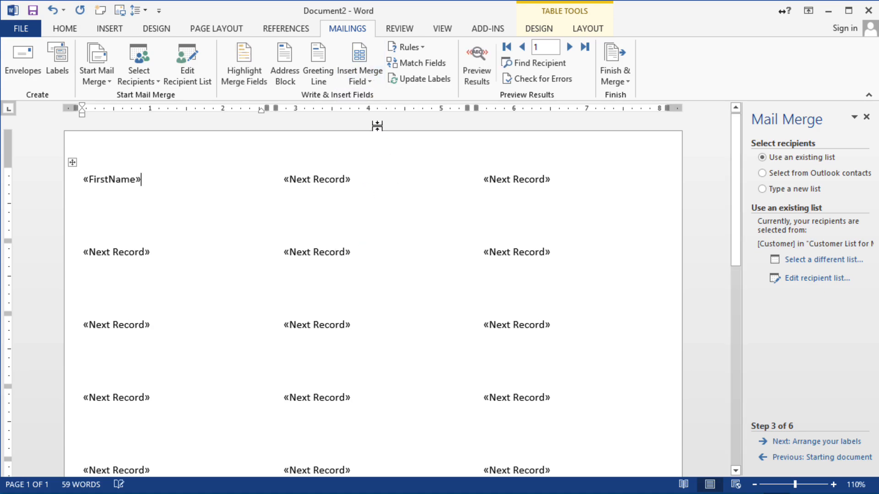
click(362, 80)
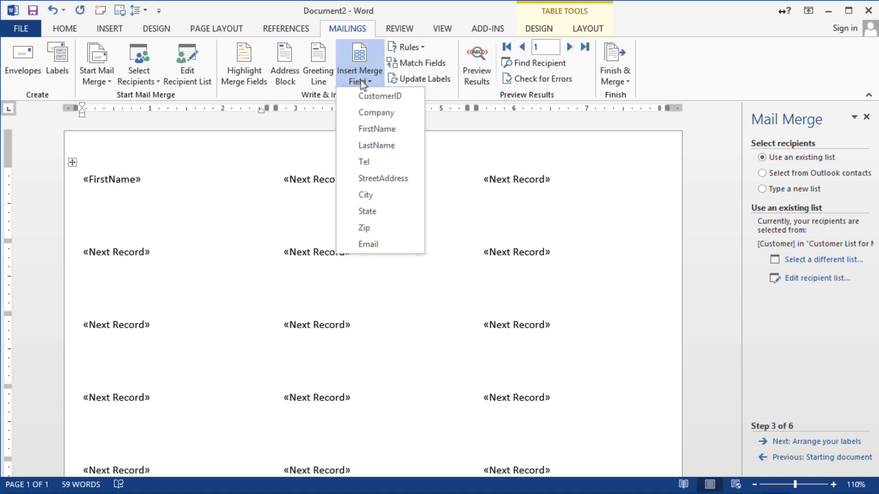
click(367, 146)
- Insert the StreetAddress merge field on a second line of the first label
key(Return)
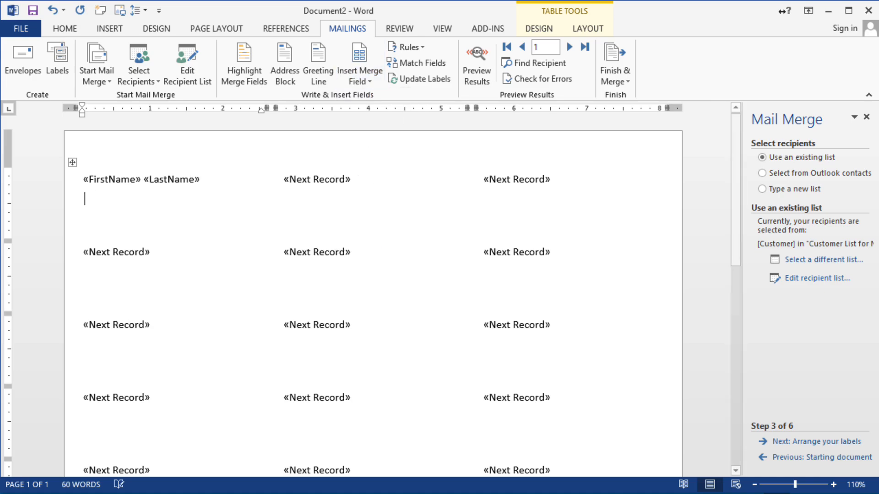
click(350, 80)
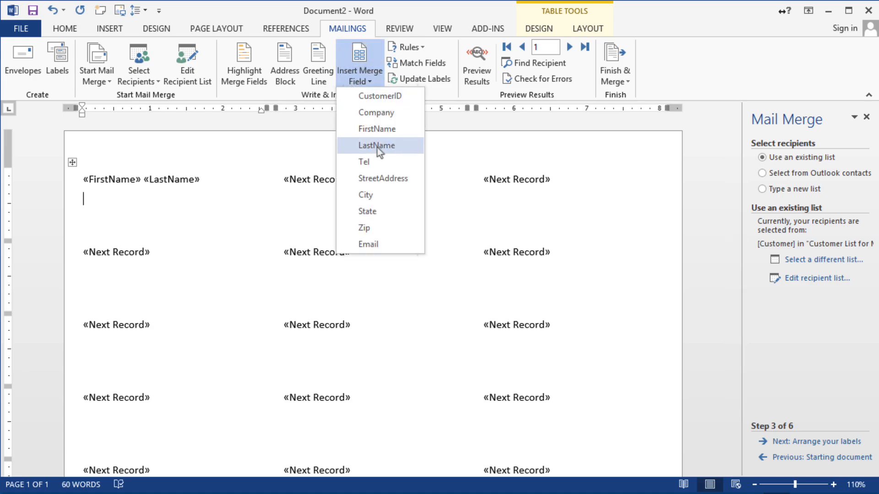
click(375, 179)
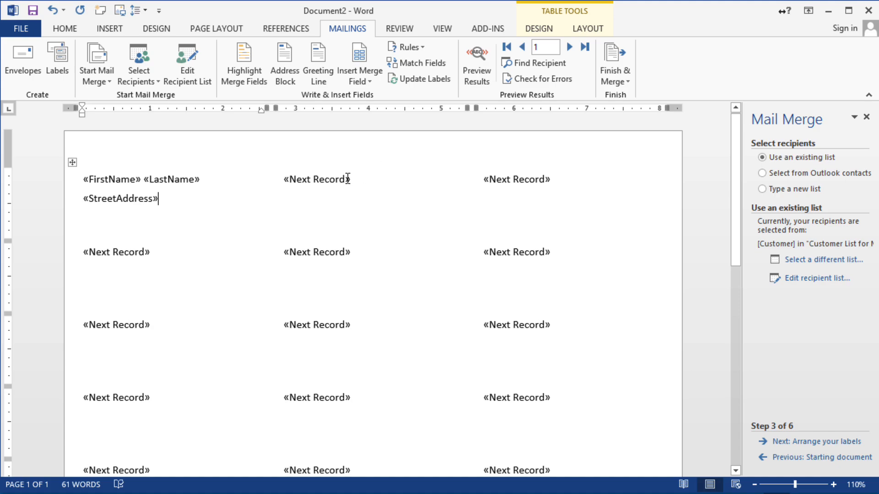
- Insert the City, State and Zip merge fields on the third line of the first label, with a comma after City
key(Return)
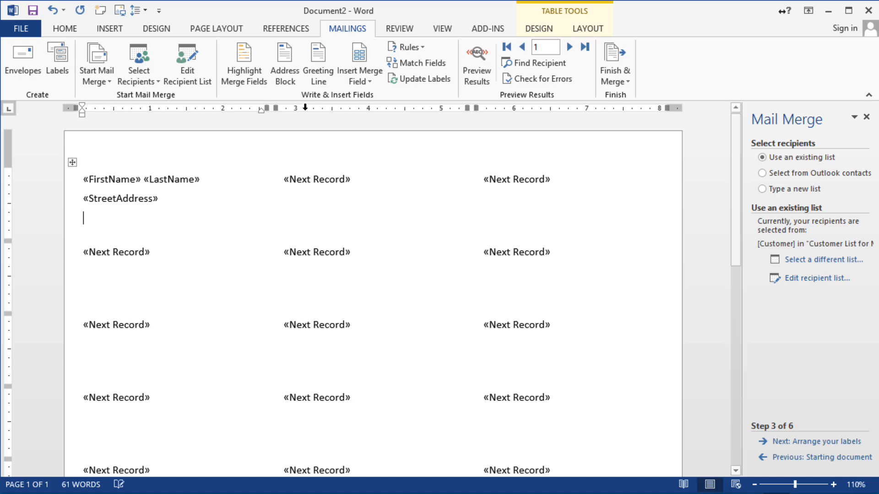
click(359, 81)
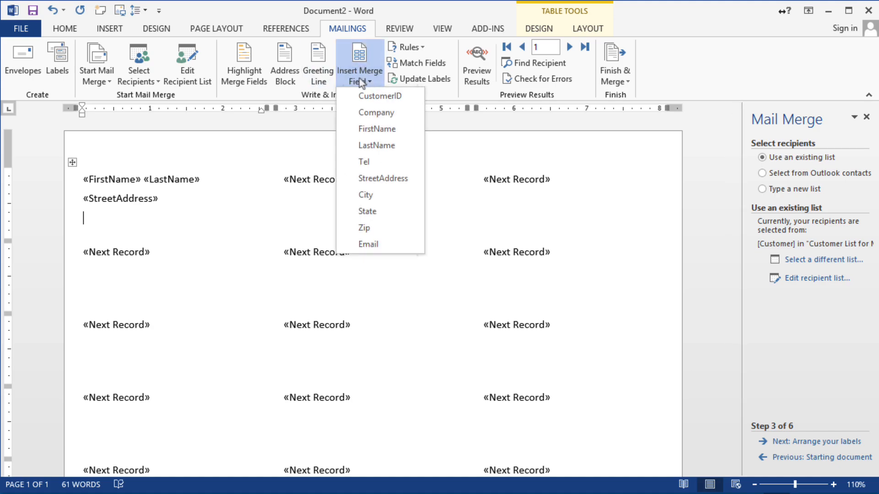
click(377, 194)
text(,)
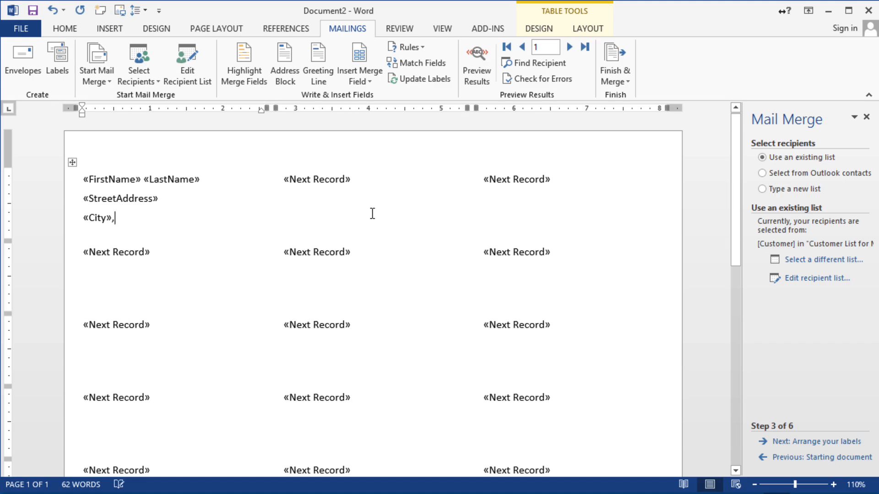
click(357, 84)
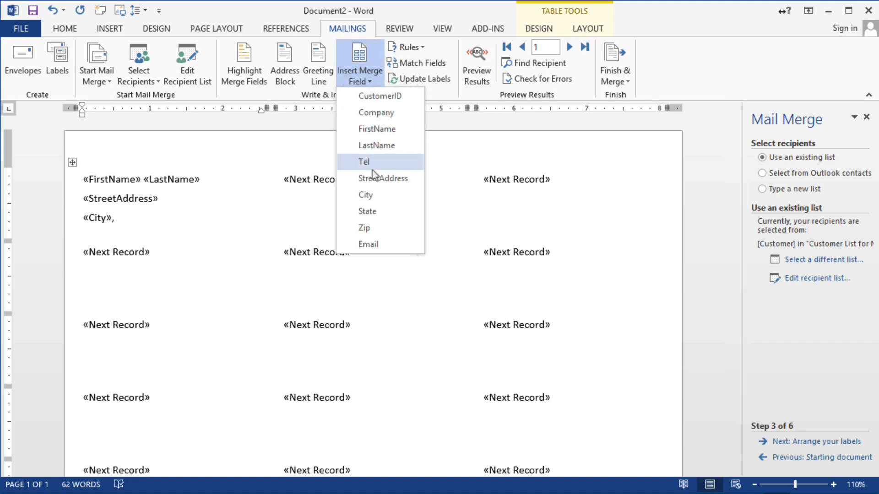
click(358, 210)
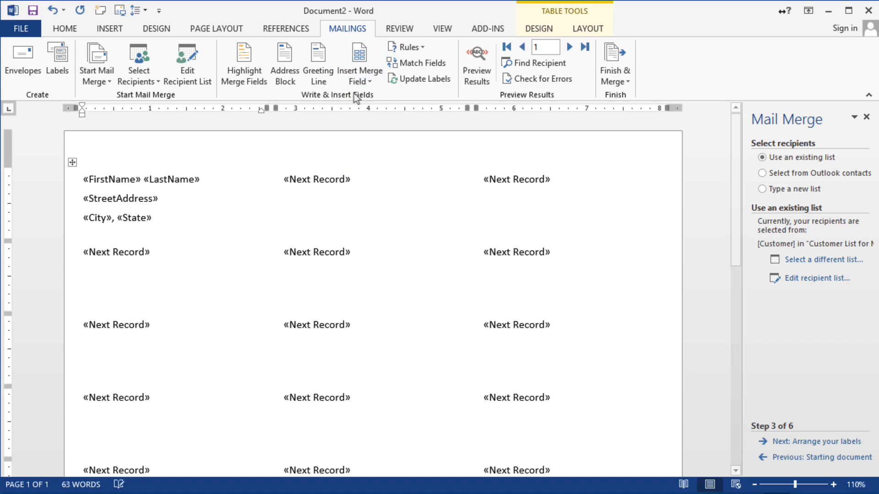
click(358, 78)
click(369, 227)
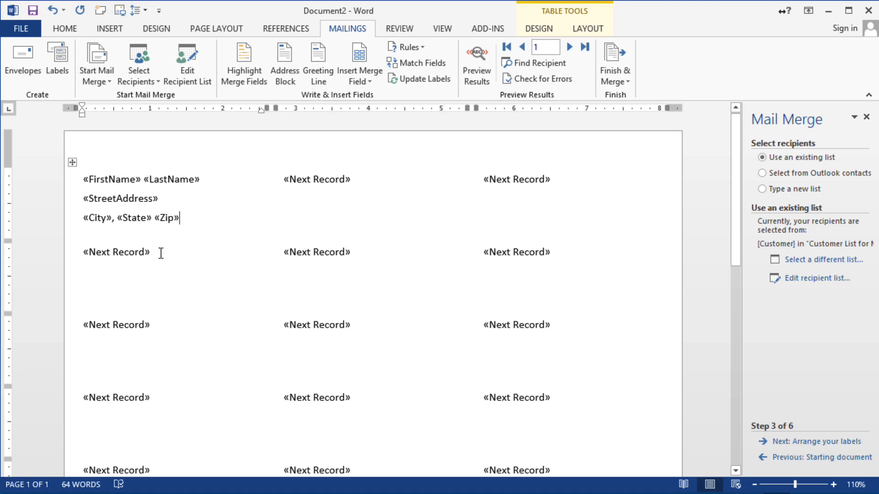
- Advance to arranging the labels, replicate the first label's layout to all labels, and preview the merged result
click(841, 442)
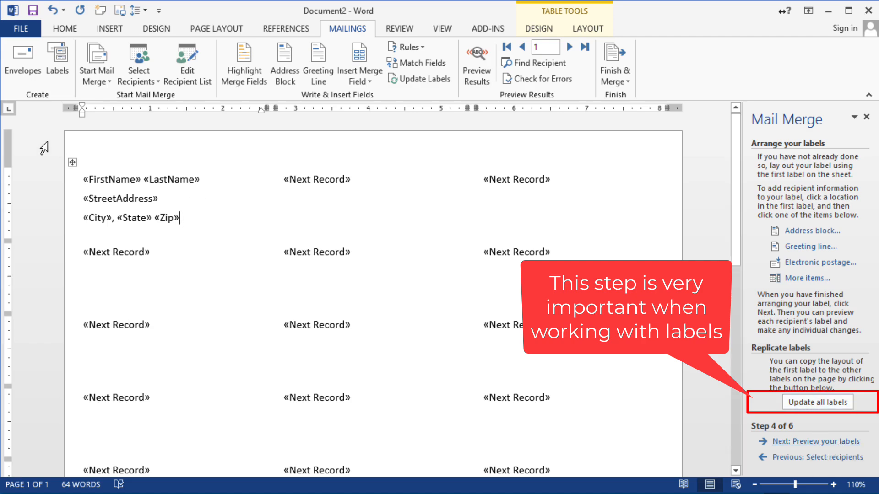
drag(182, 218, 101, 185)
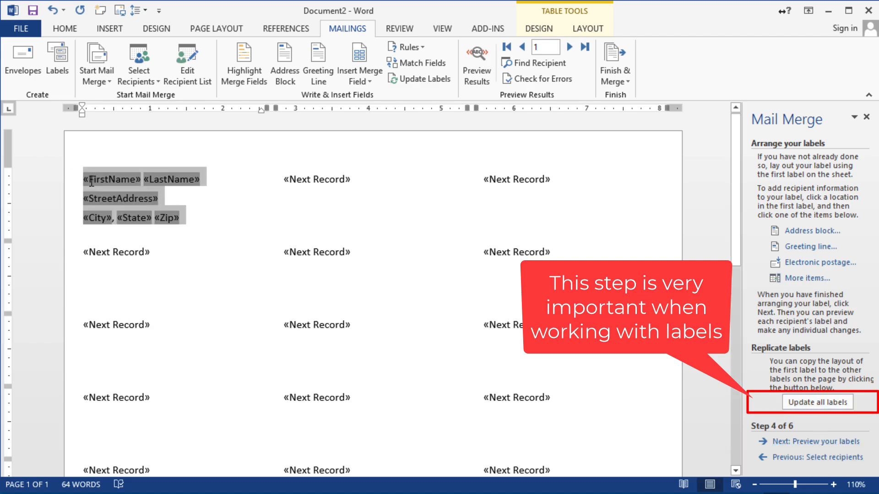
click(108, 267)
click(333, 211)
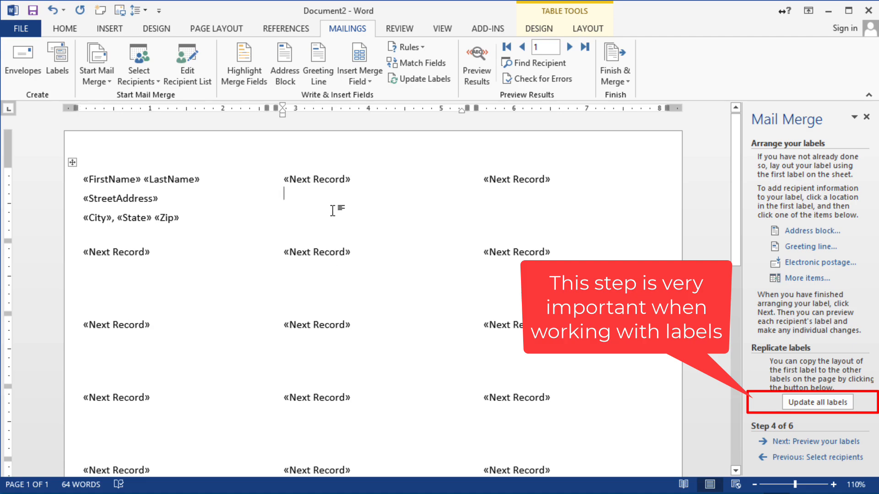
click(356, 272)
click(484, 268)
click(87, 232)
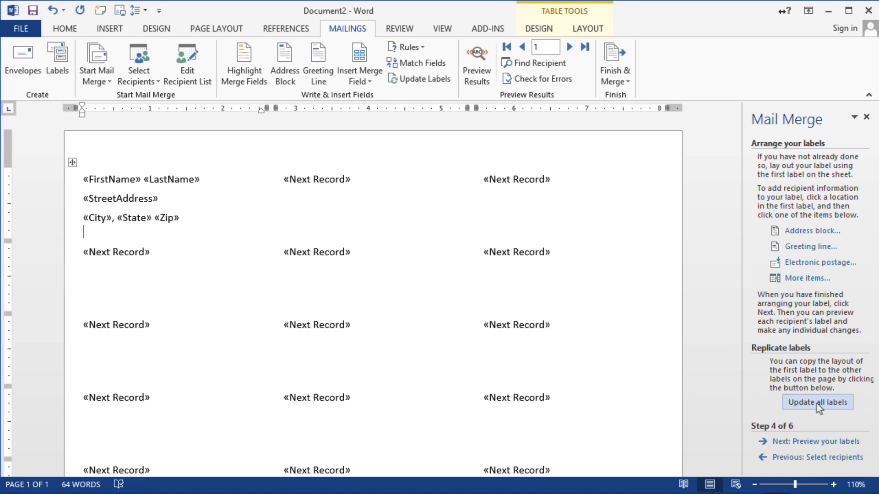
click(817, 404)
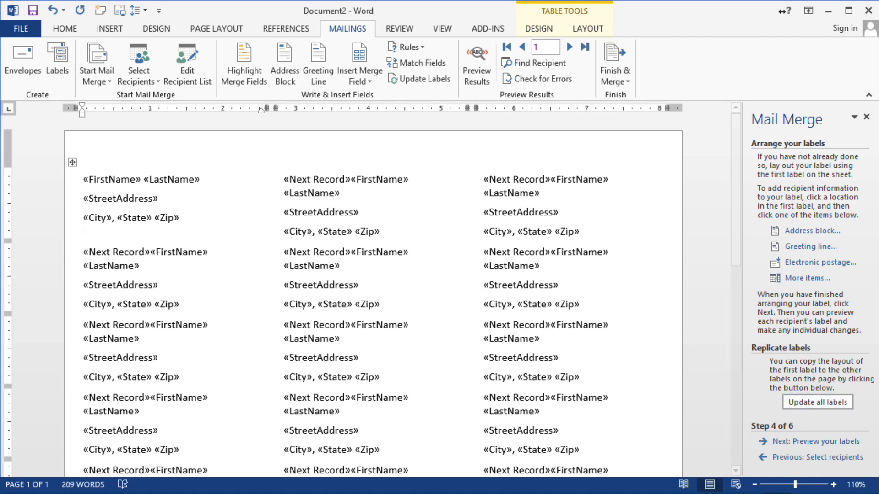
click(828, 443)
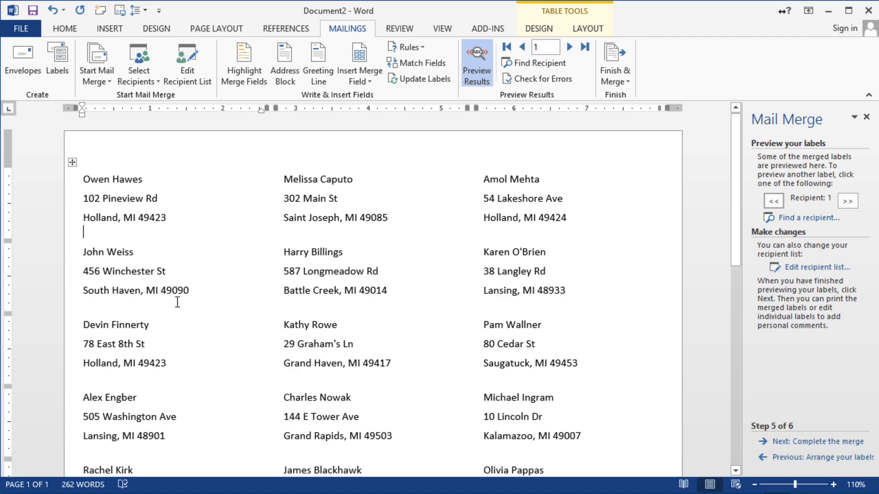
- Return to the label arrangement stage and bold the FirstName and LastName fields in the first label
click(804, 459)
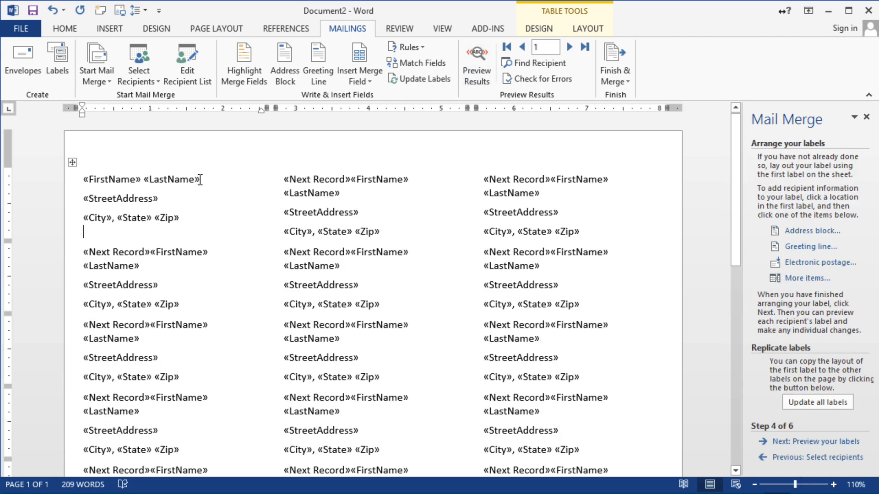
drag(204, 180, 84, 188)
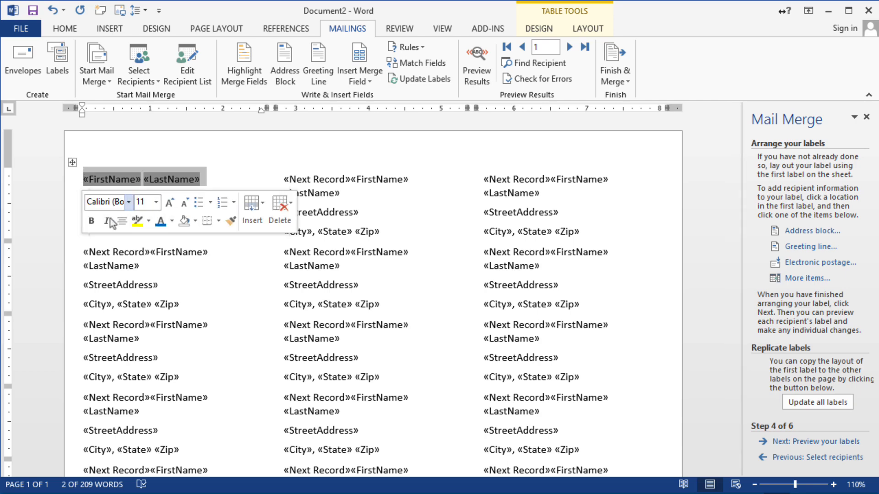
click(91, 222)
click(228, 184)
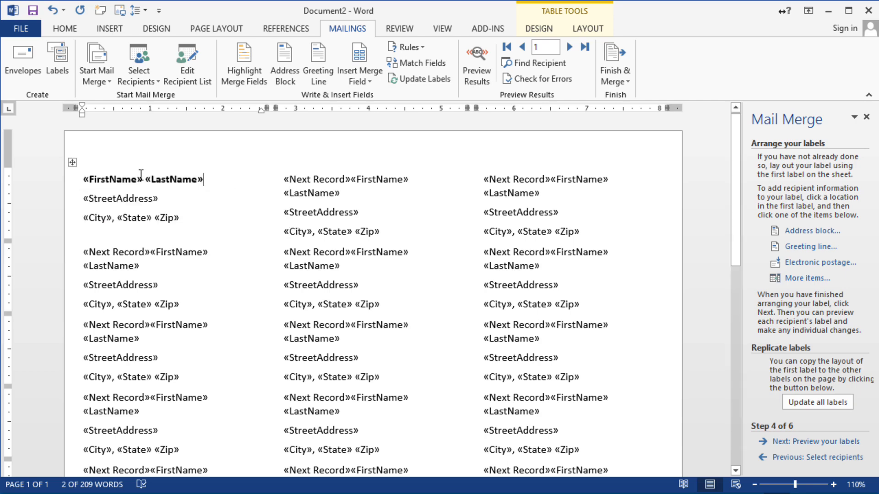
- Add "To: " before the FirstName field in the first label and update all labels to match
click(83, 179)
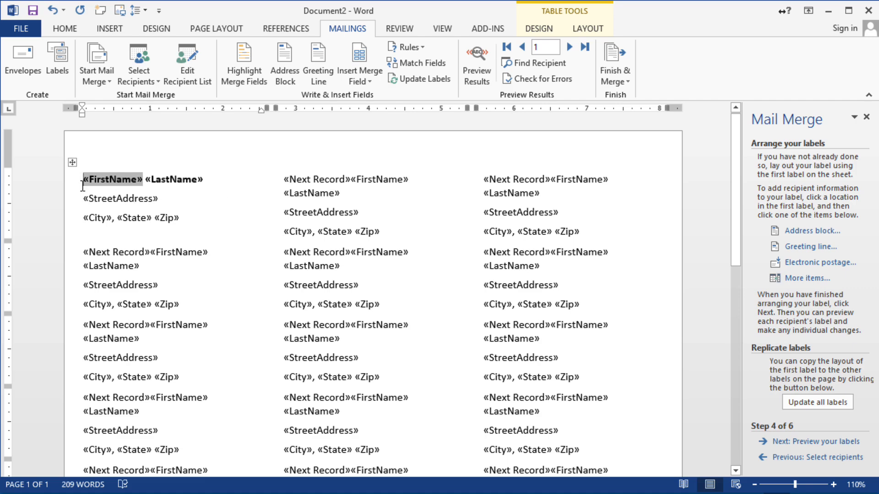
text(To:)
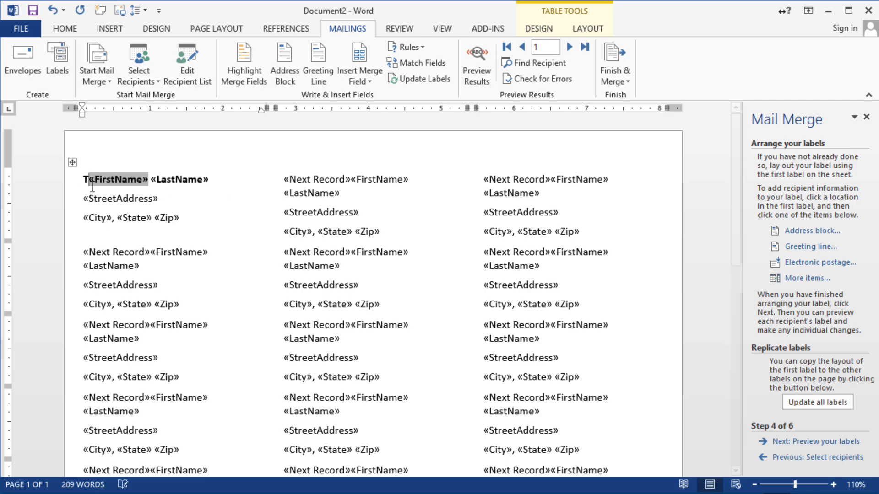
click(809, 402)
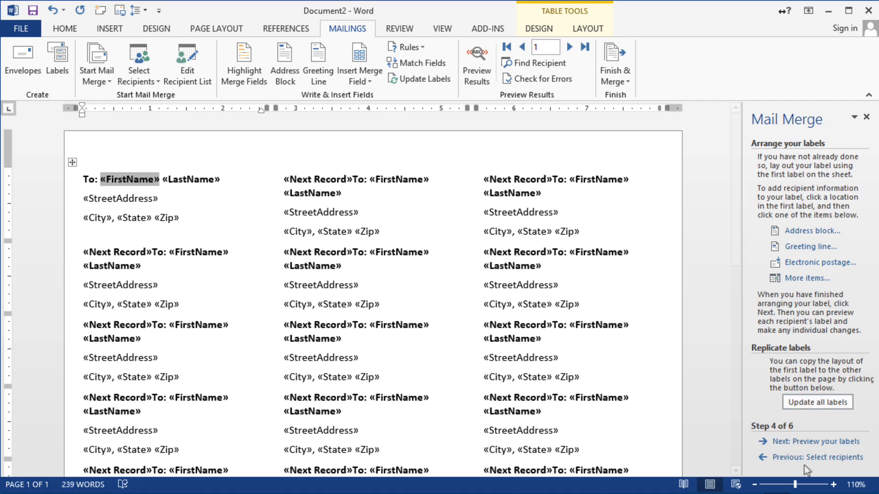
- Preview the updated labels and advance the preview to recipient 3
click(824, 441)
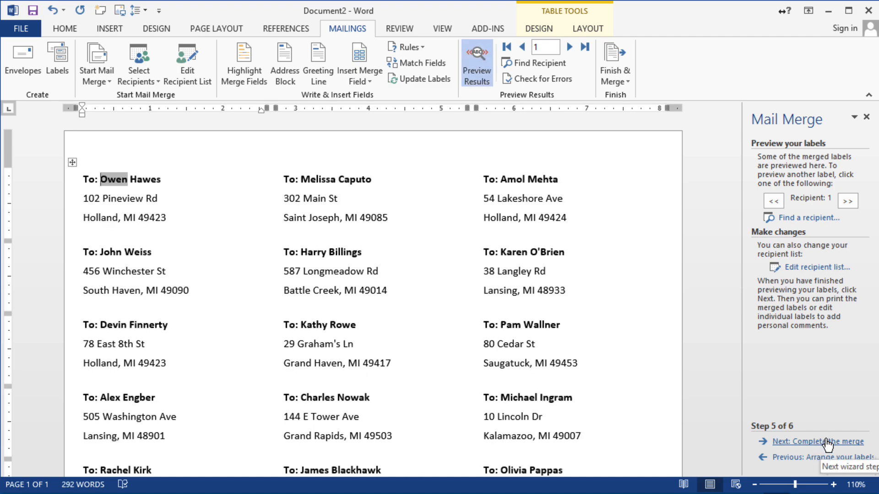
click(853, 204)
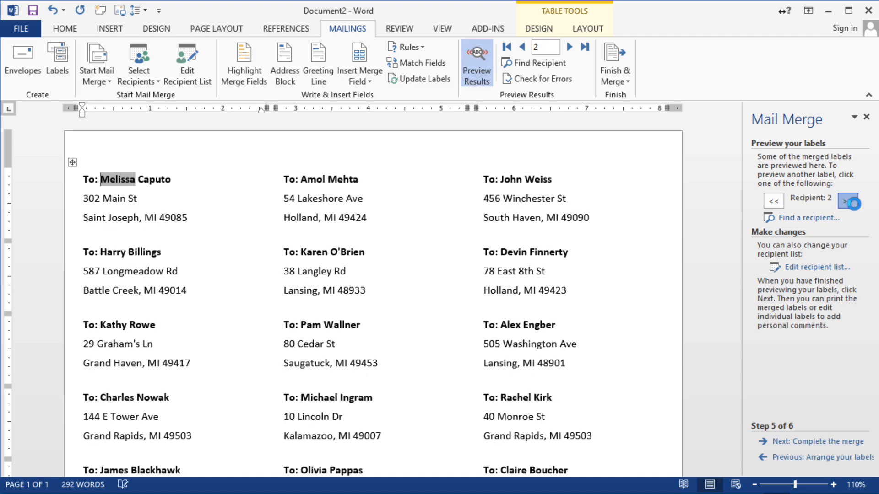
click(852, 206)
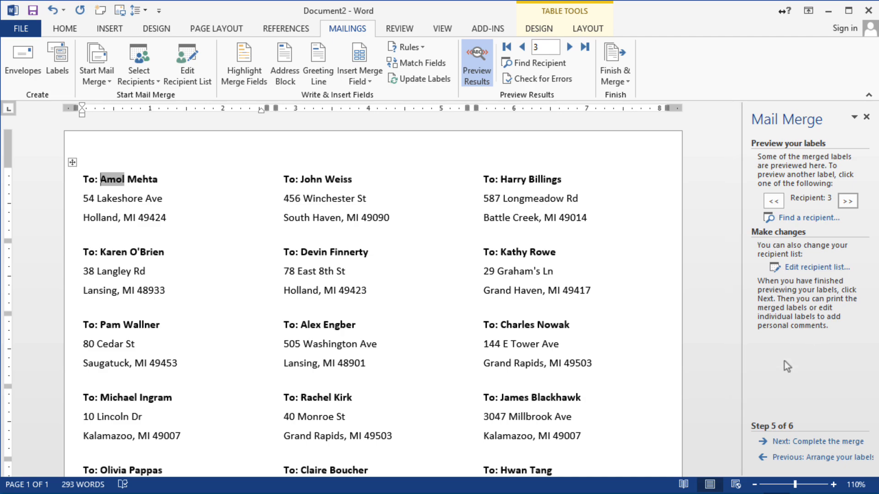
- Complete the merge by generating individual labels for all records in a new document
click(813, 442)
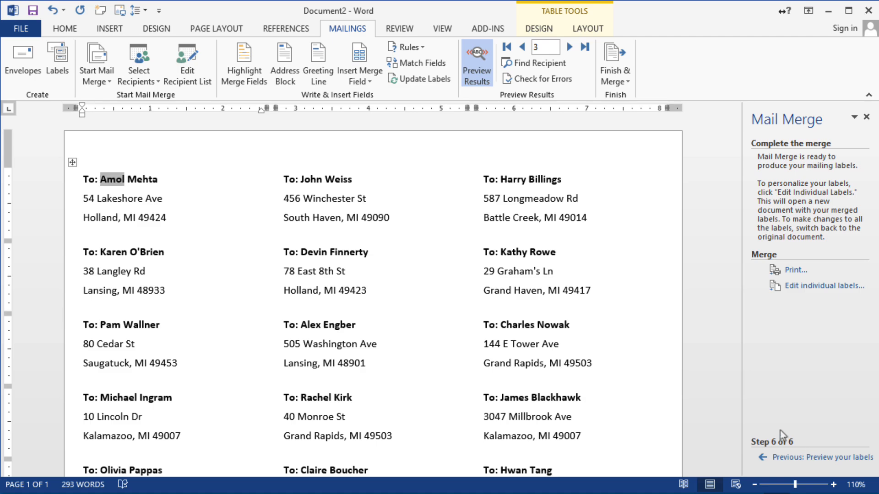
click(805, 287)
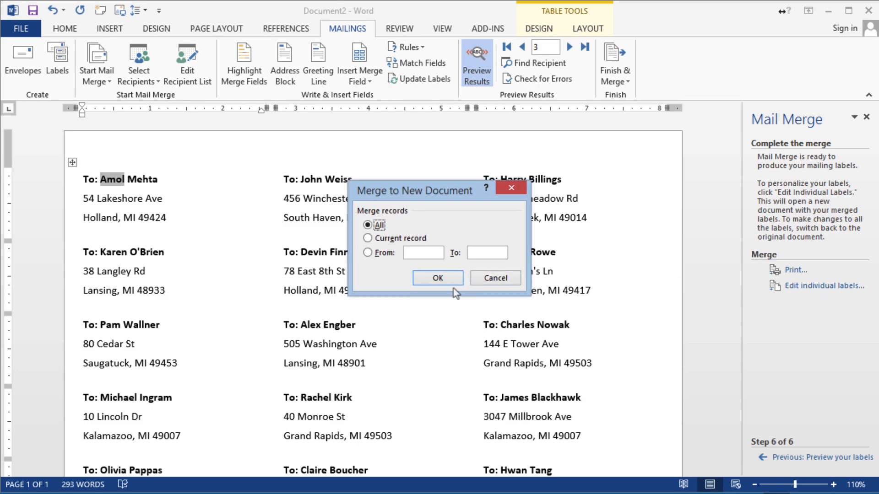
click(437, 277)
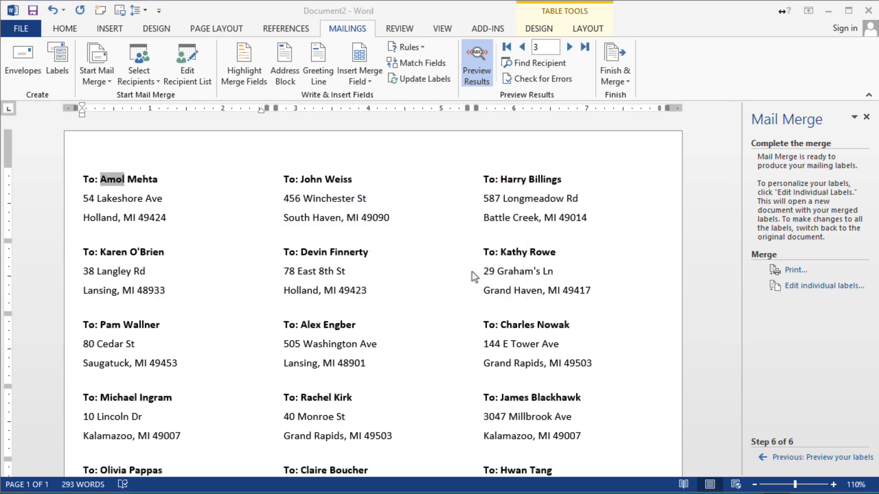
- Review both pages of the merged labels document and close it without saving
scroll(379, 308, down, 10)
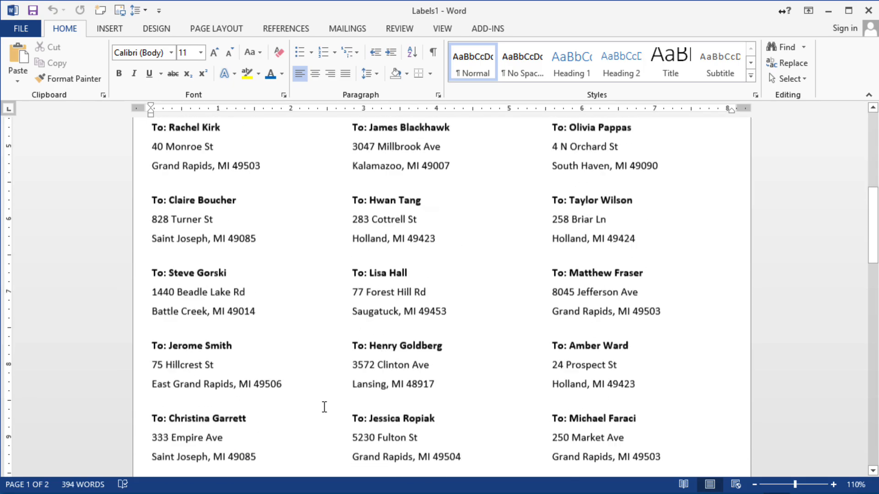
scroll(360, 402, down, 9)
scroll(353, 379, up, 8)
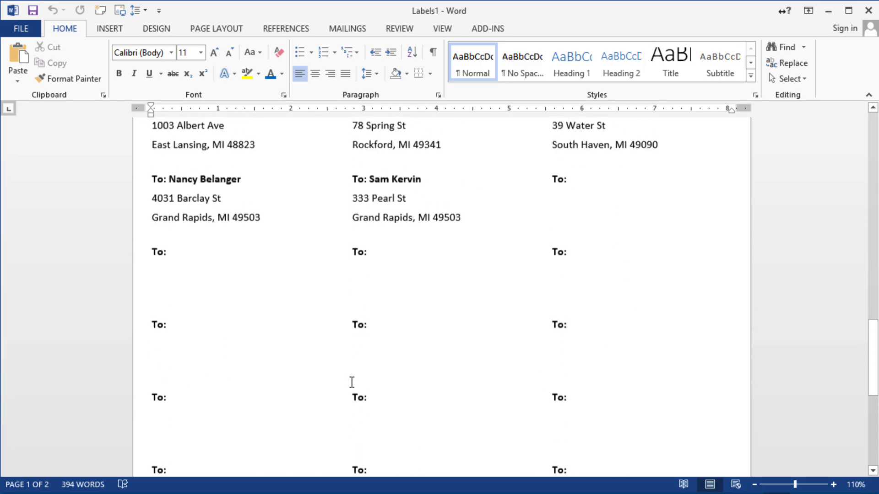
scroll(379, 308, up, 11)
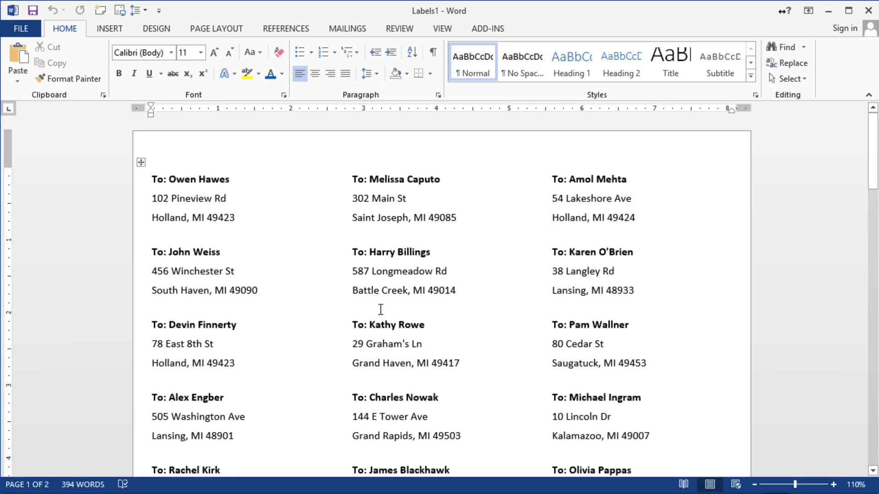
click(401, 179)
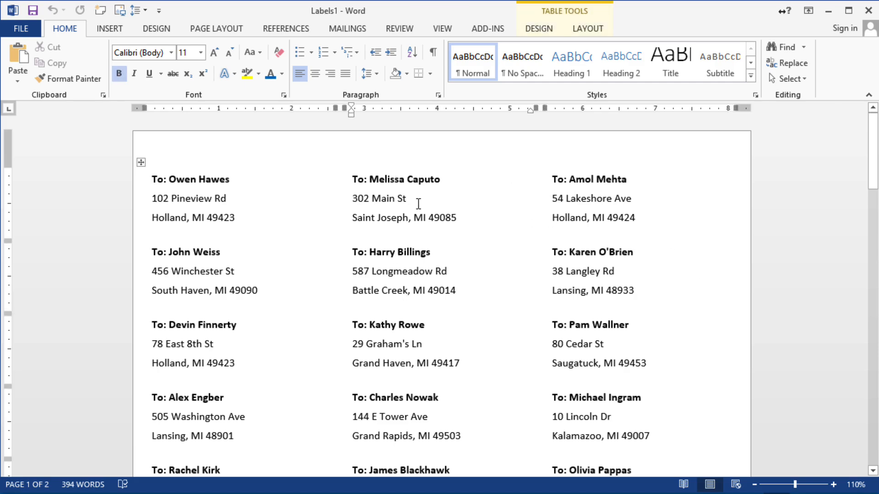
click(868, 10)
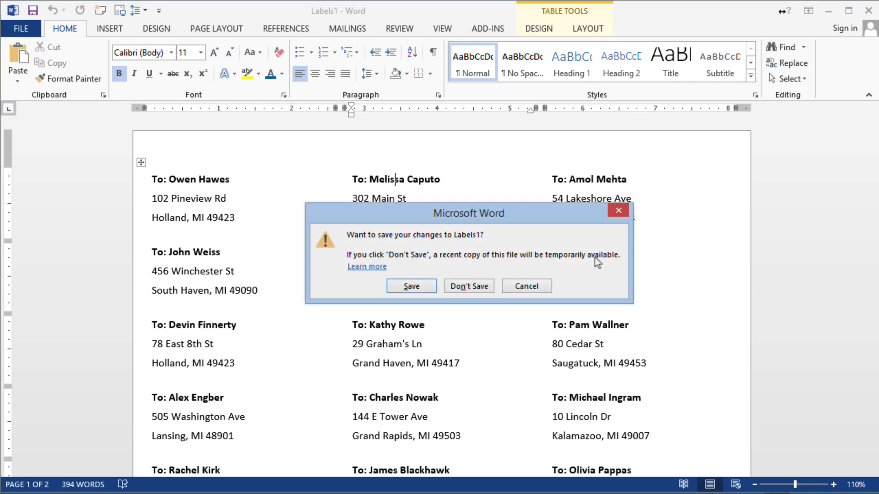
click(455, 287)
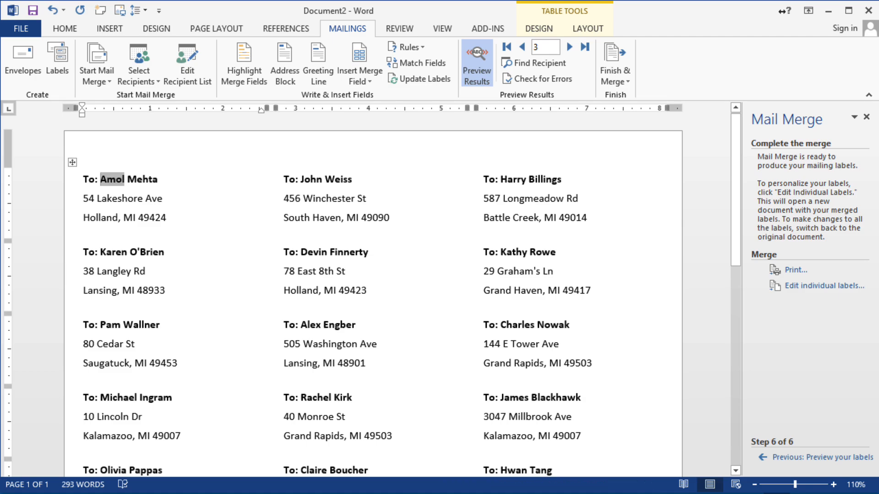
- Go back through the mail merge stages to the label arrangement, and preview the labels again
click(804, 458)
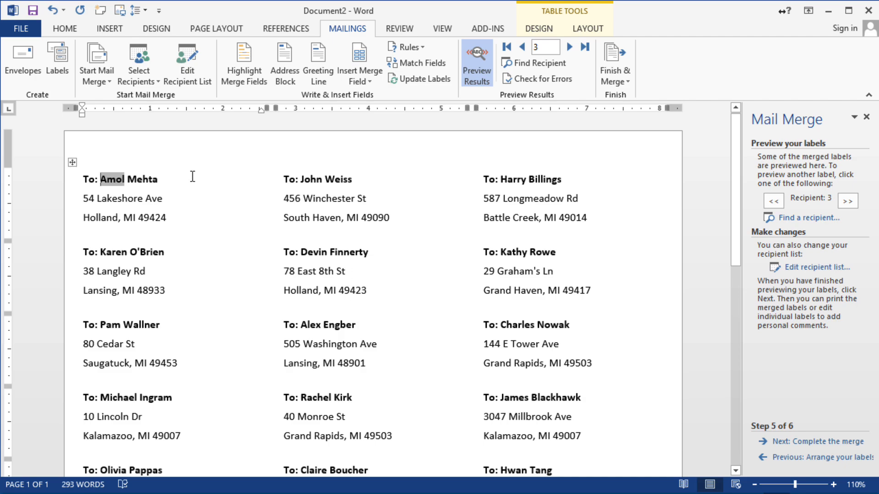
click(790, 458)
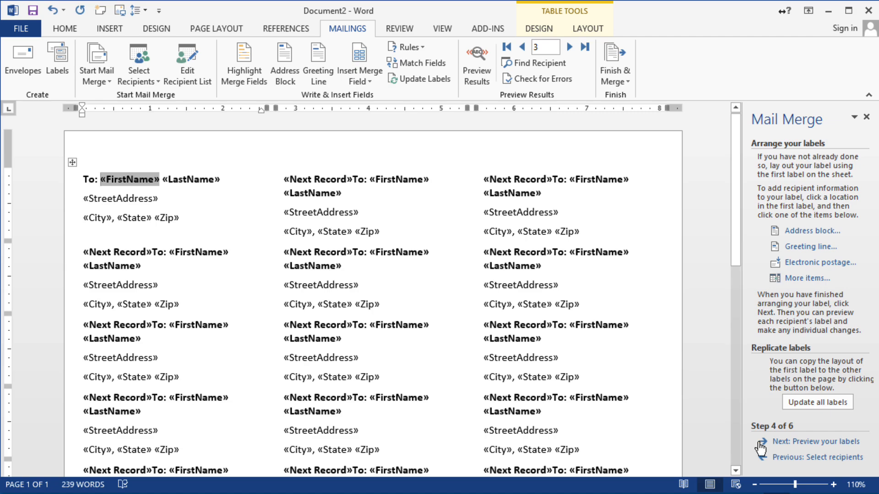
click(826, 441)
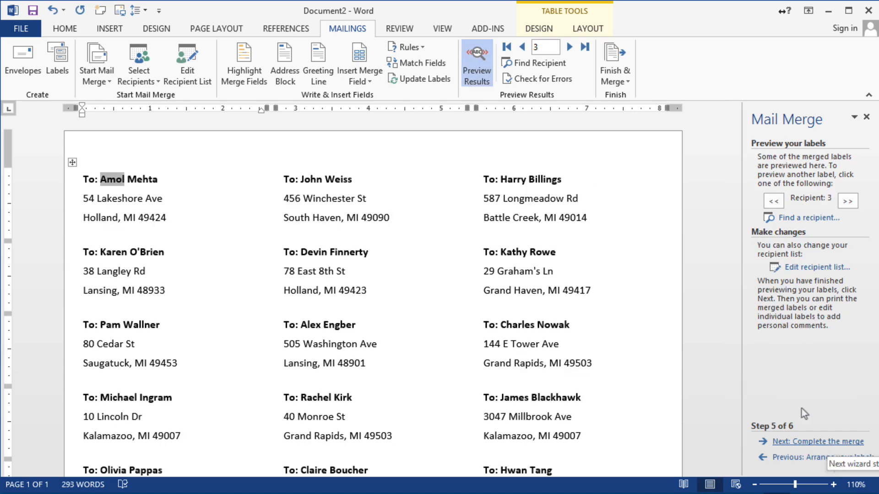